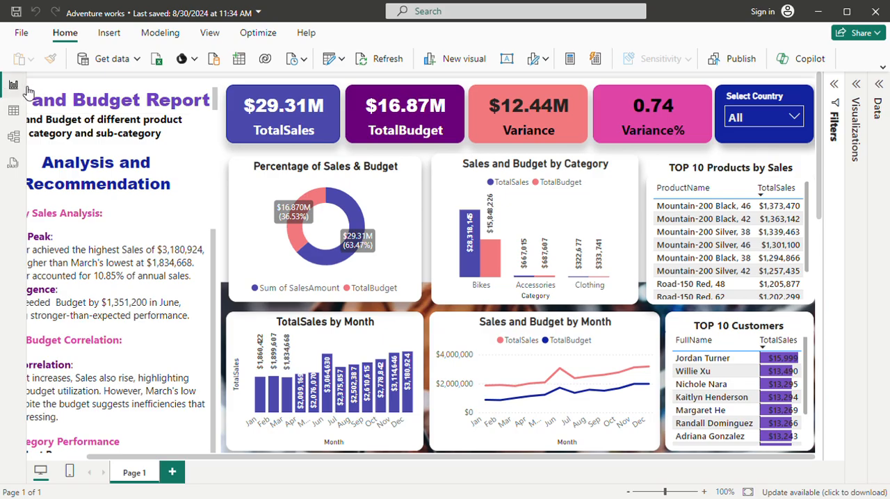
Examine the data in the Budget, Calendar, Customer, Product, Sales and Territories tables one after another.
left_click(13, 109)
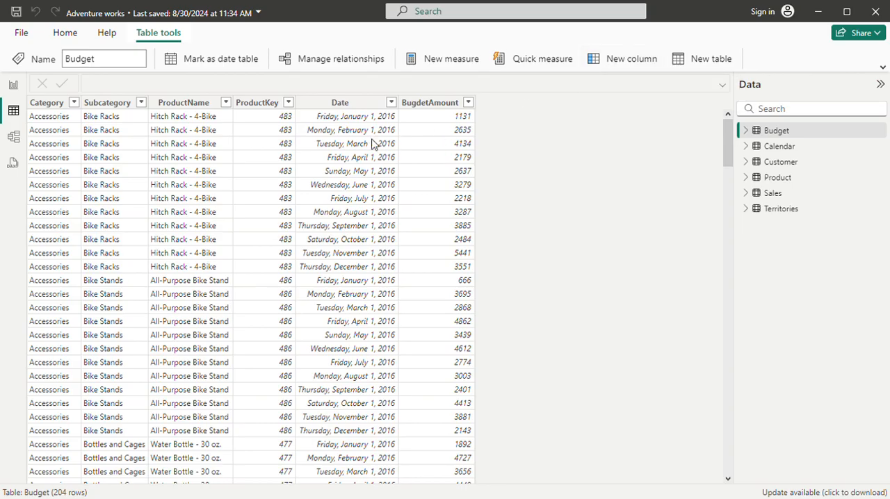
left_click(783, 147)
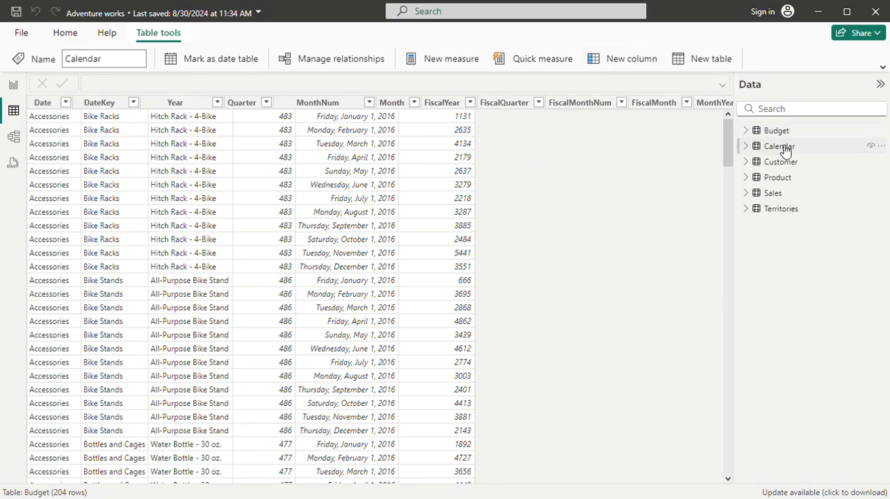
left_click(782, 164)
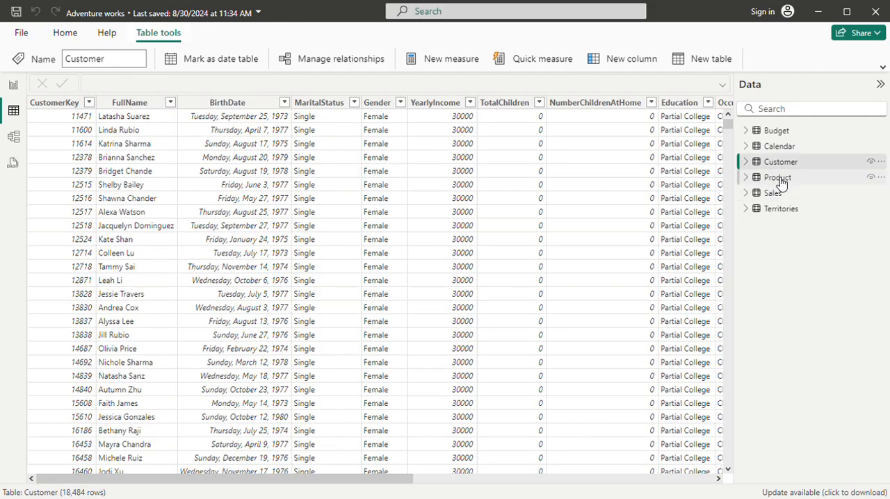
left_click(779, 179)
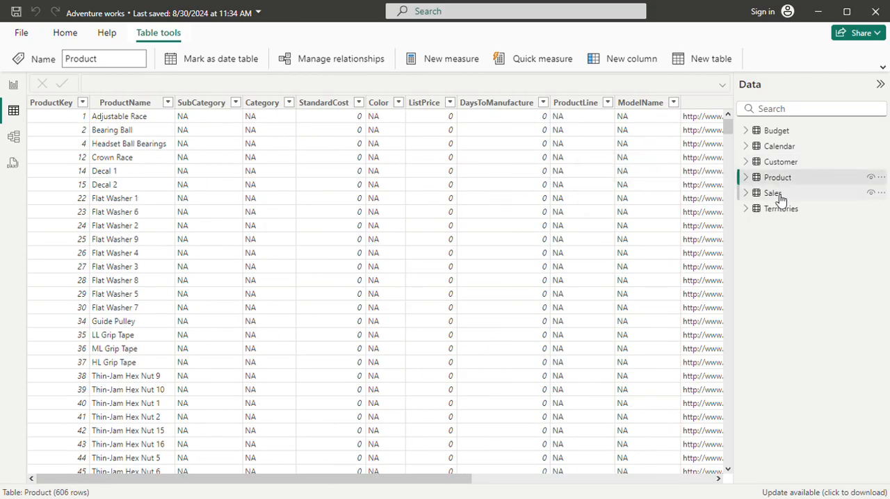
left_click(776, 196)
left_click(780, 209)
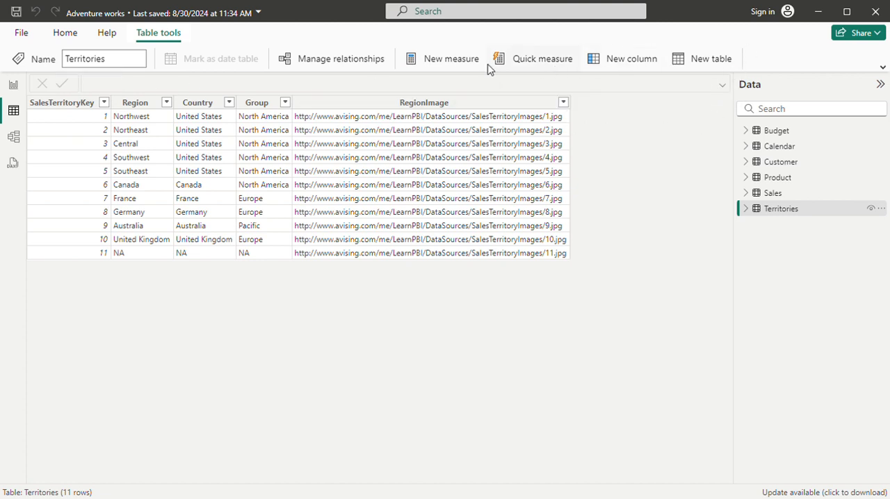
Return to the report and open the Power Query editor for transforming the data.
left_click(14, 86)
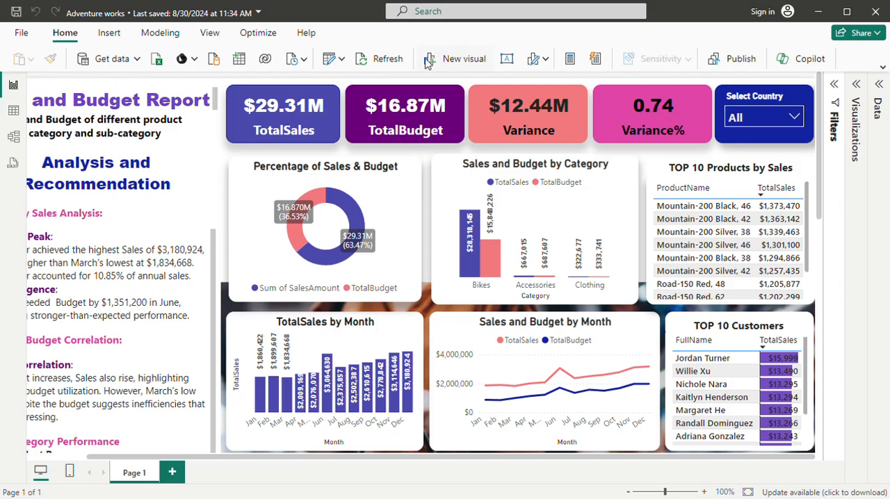
left_click(344, 60)
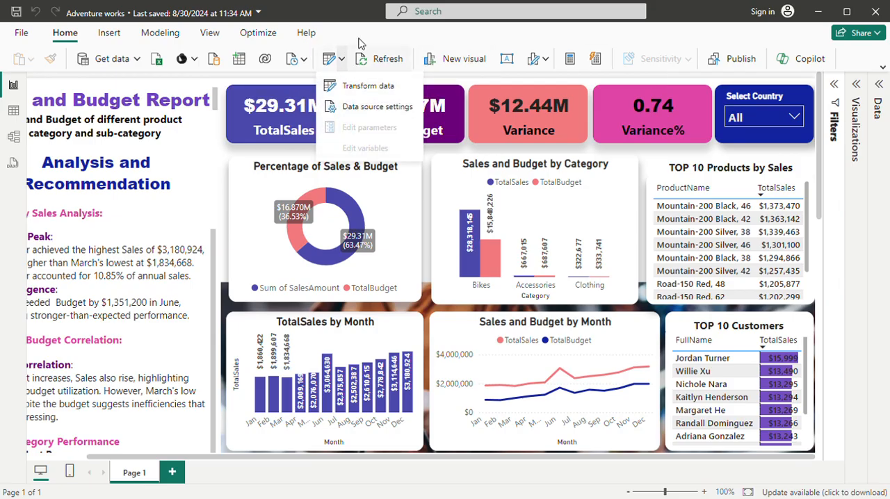
left_click(359, 88)
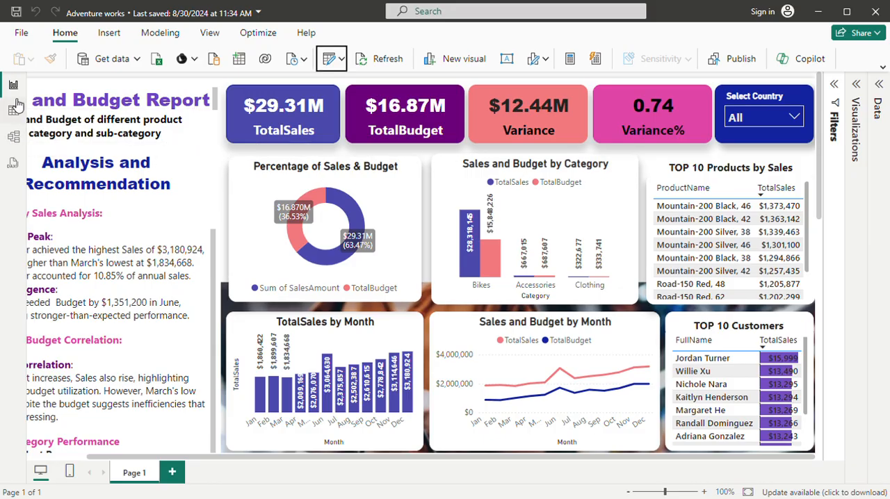
Examine the relationships between the tables in the data model with the side panes collapsed, and return to the report.
left_click(14, 137)
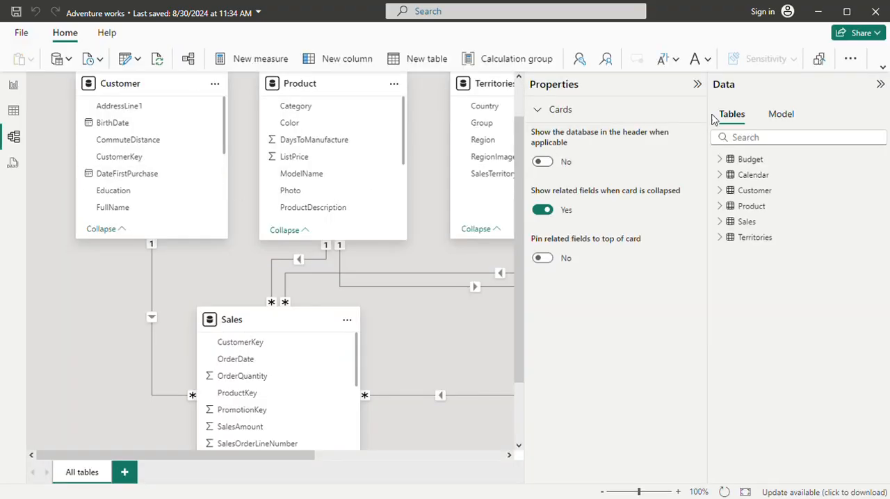
left_click(698, 84)
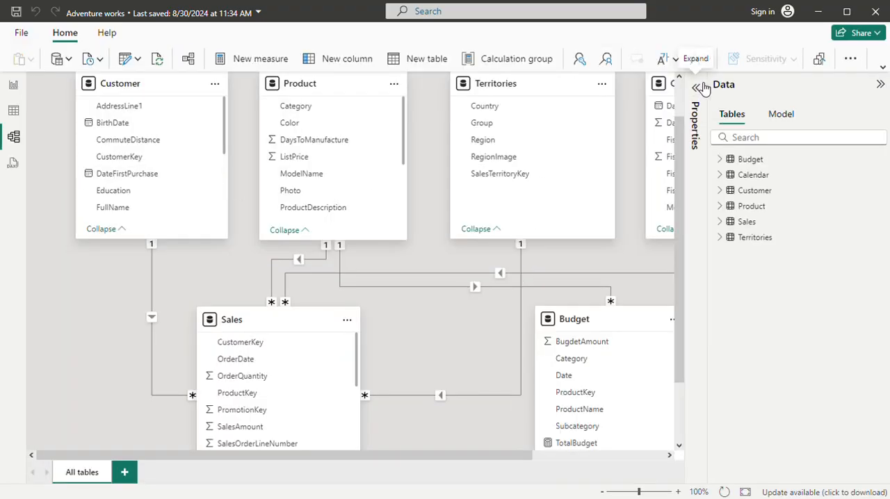
left_click(881, 86)
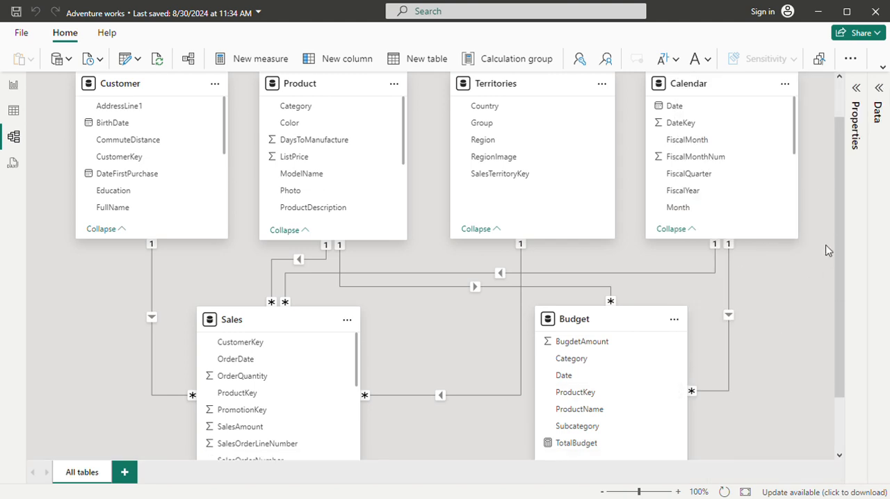
left_click_drag(846, 203, 845, 160)
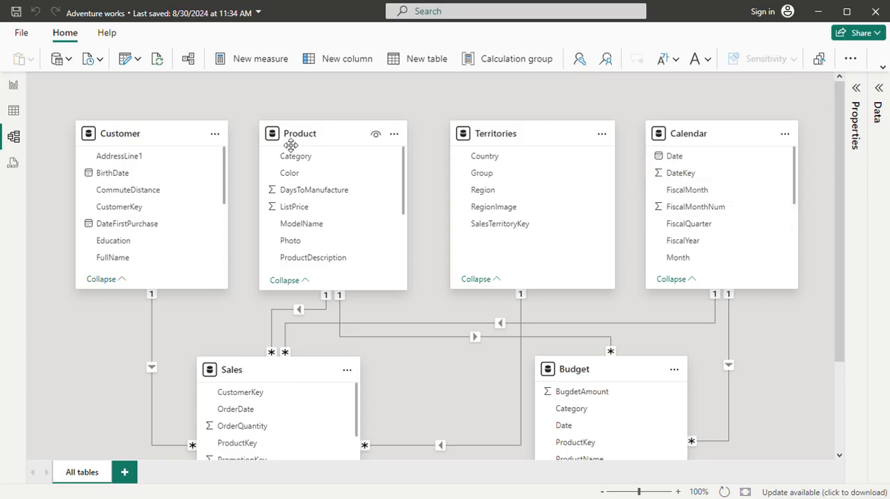
left_click(15, 86)
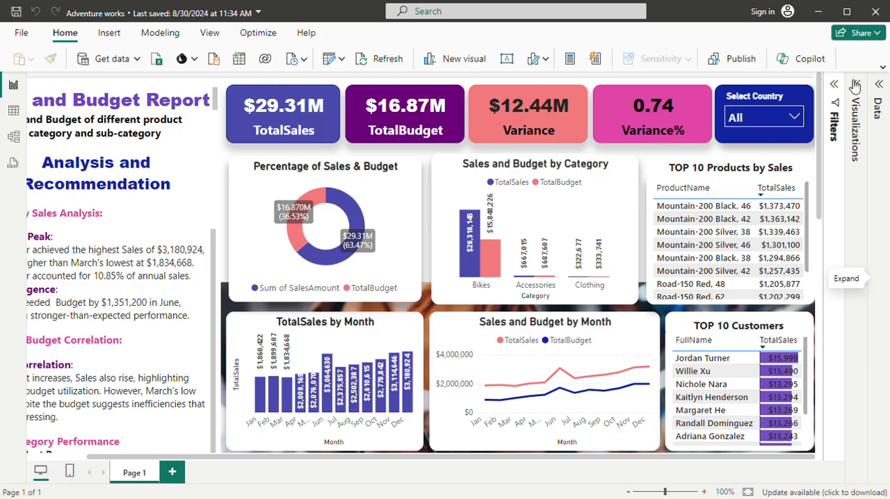
Look up the TotalBudget measure of the Budget table in the DAX query view, dismiss the notice and return to the report.
left_click(14, 165)
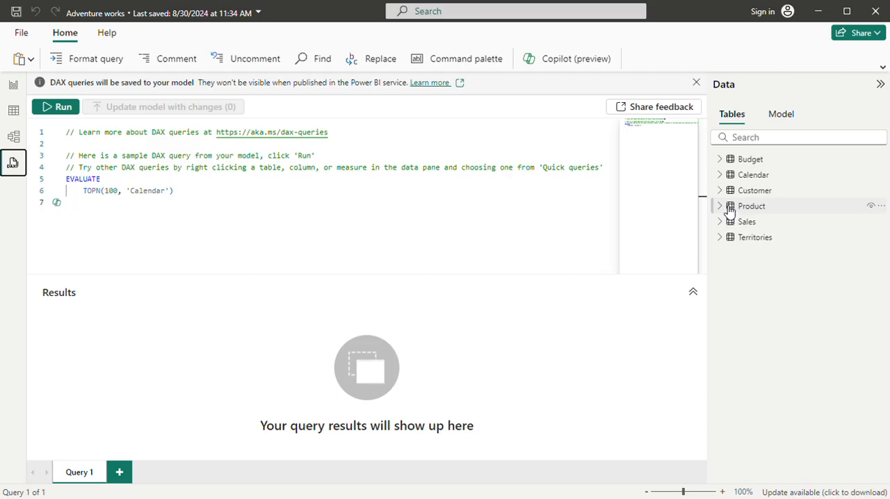
left_click(728, 162)
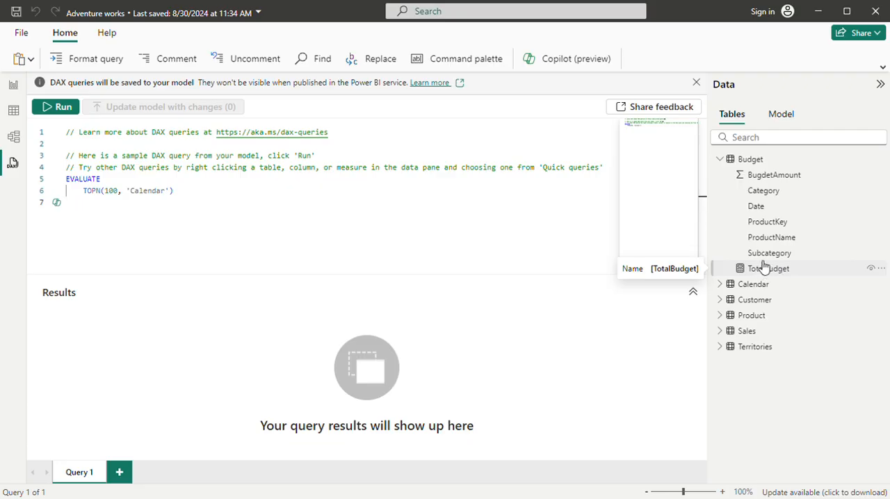
left_click(776, 262)
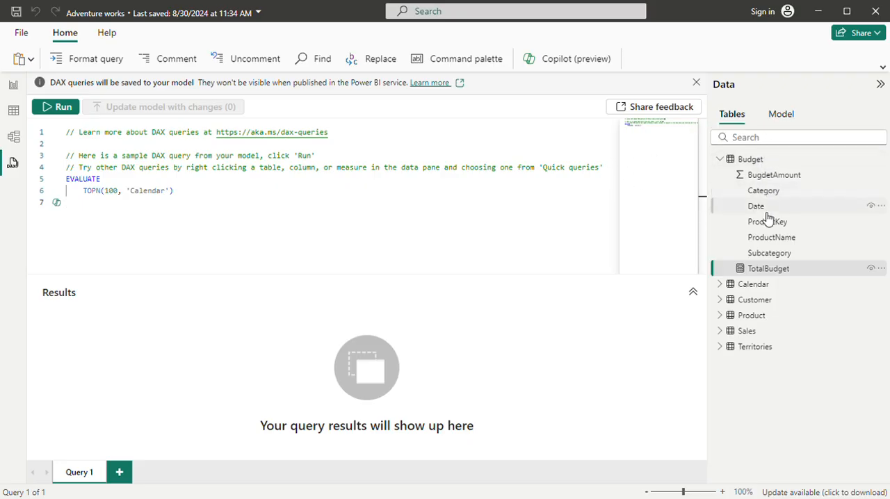
left_click(741, 269)
left_click(701, 84)
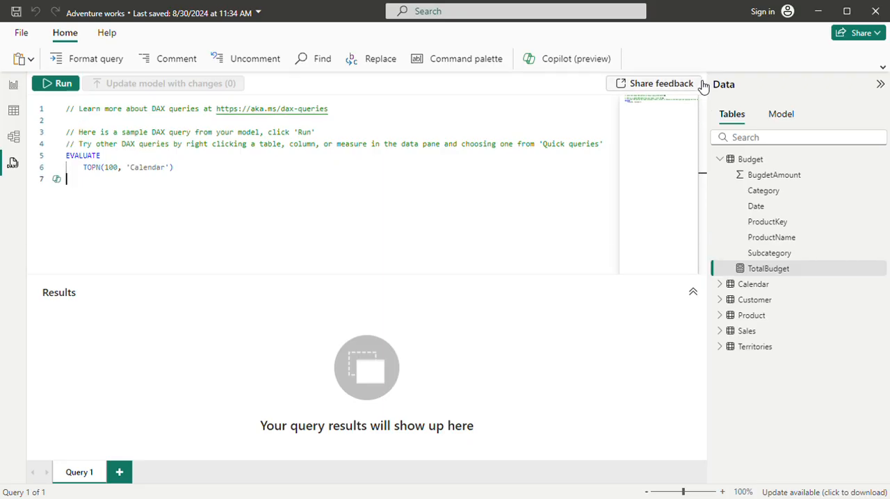
left_click(17, 84)
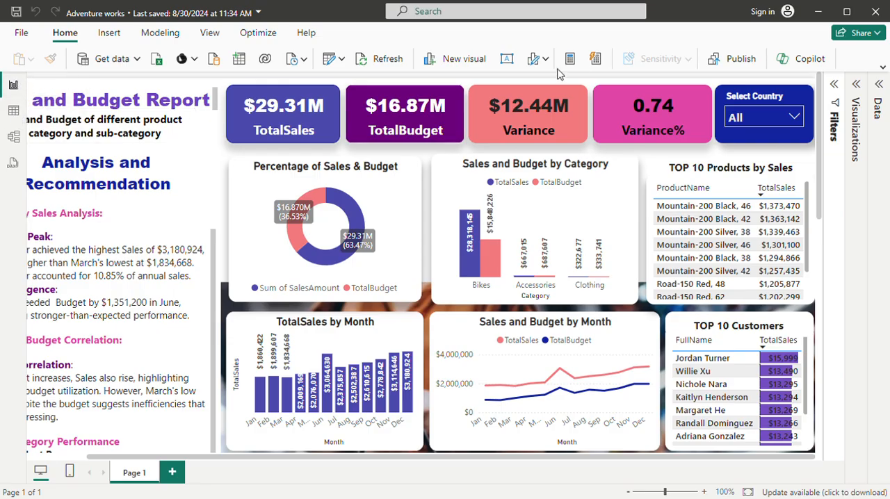
Display the DAX formula of the TotalBudget measure in the Budget table.
left_click(879, 84)
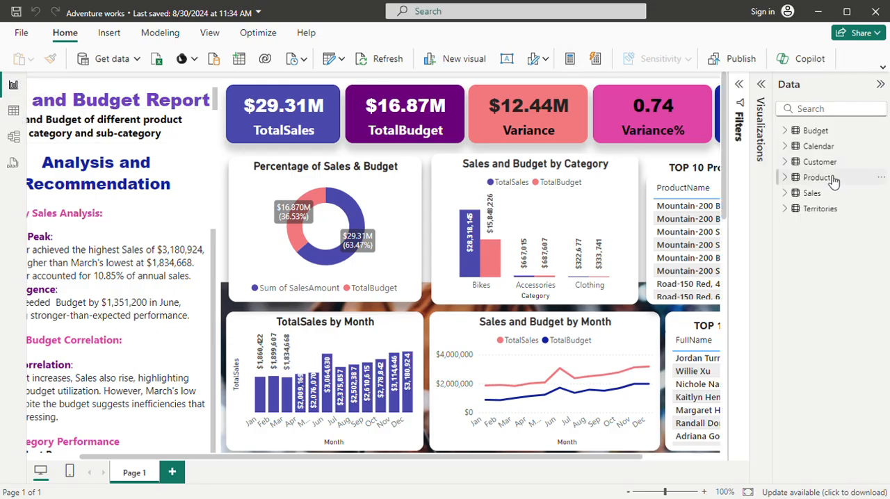
left_click(793, 133)
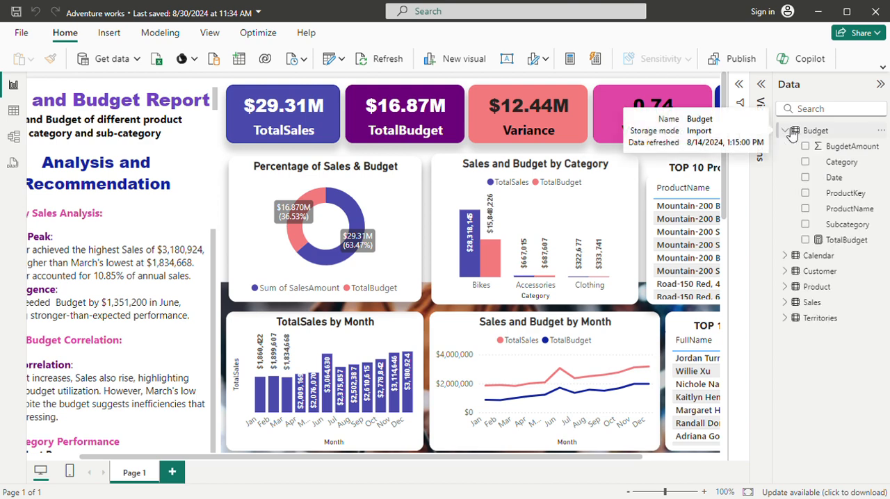
left_click(846, 241)
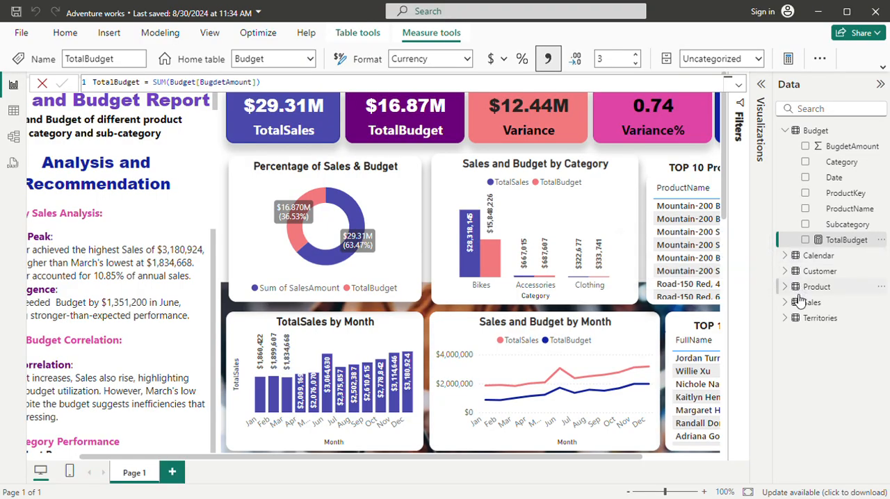
Review the fields and measures of the Sales table and the fields of the Territories table, leaving both collapsed.
left_click(786, 302)
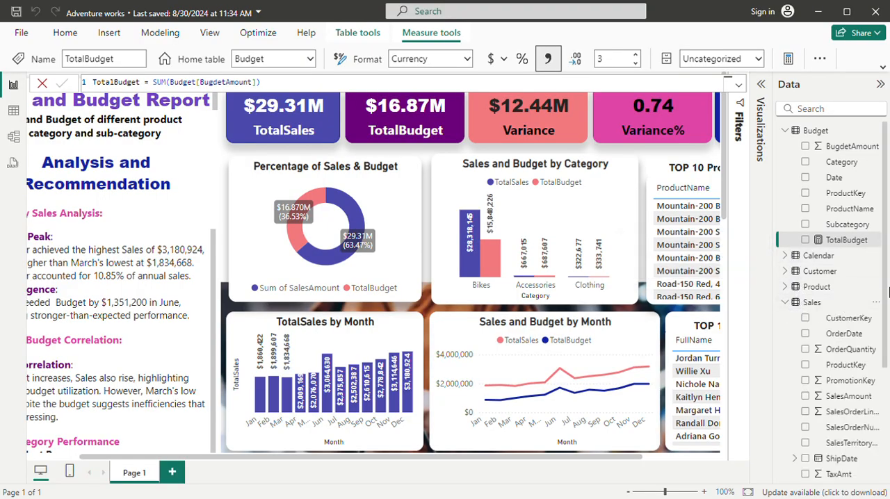
scroll(886, 292, "down", 5)
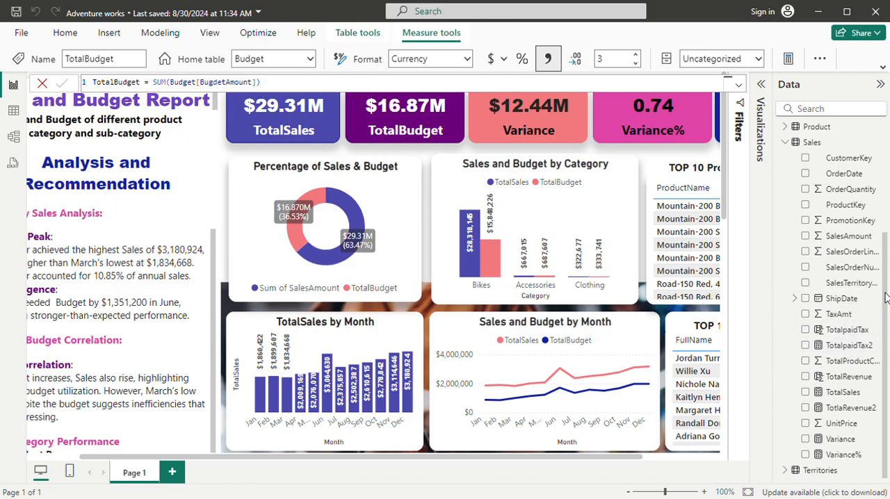
scroll(788, 309, "up", 5)
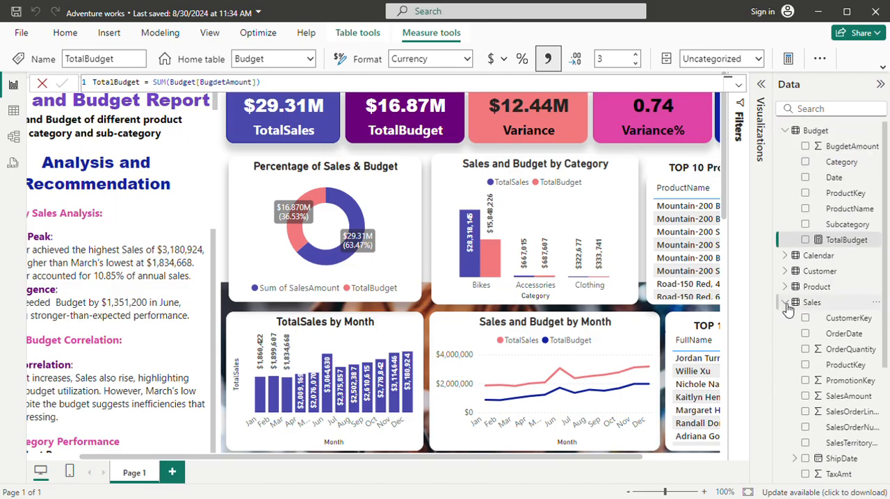
left_click(786, 304)
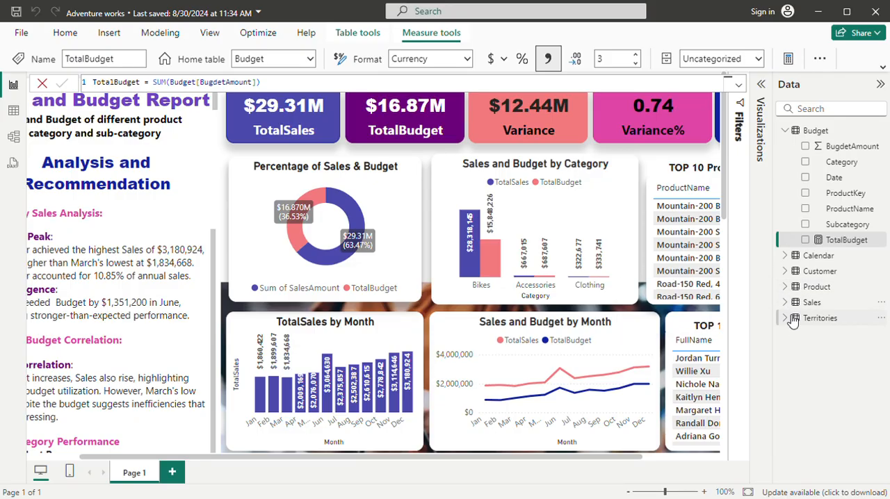
left_click(790, 319)
left_click(791, 319)
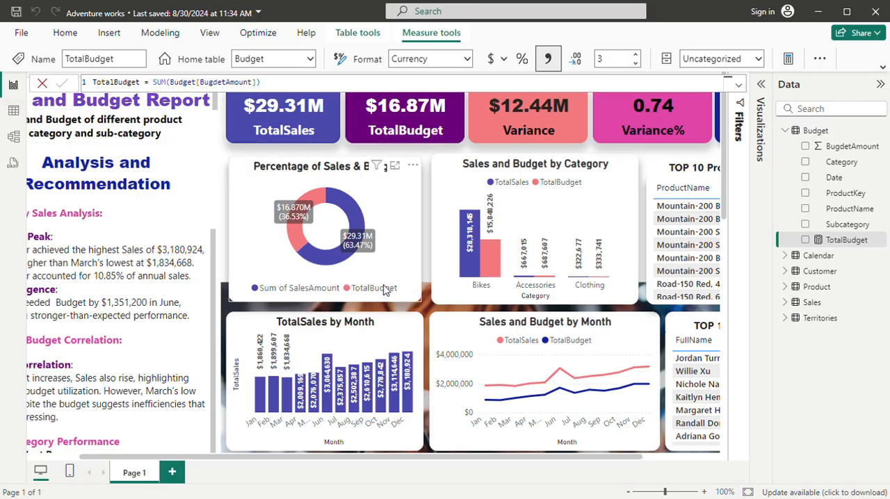
Look across the report page to its analysis text and close the TotalBudget formula without changing it.
left_click_drag(336, 459, 404, 465)
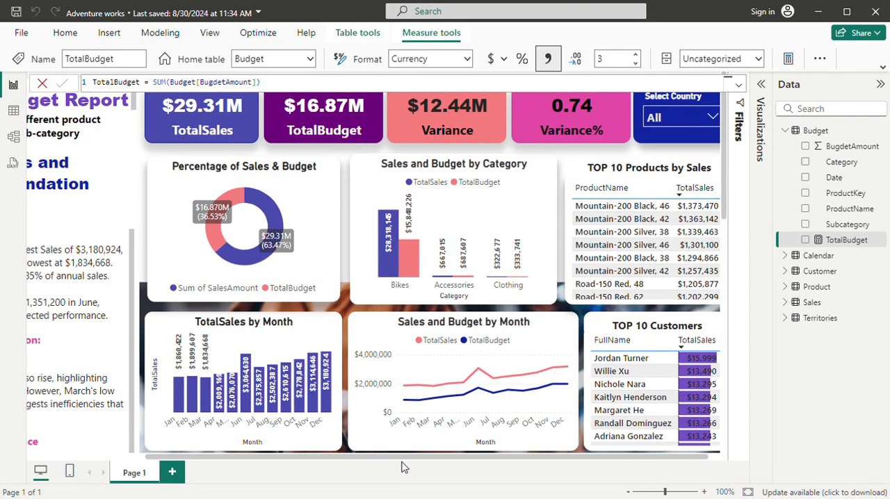
left_click_drag(464, 471, 270, 463)
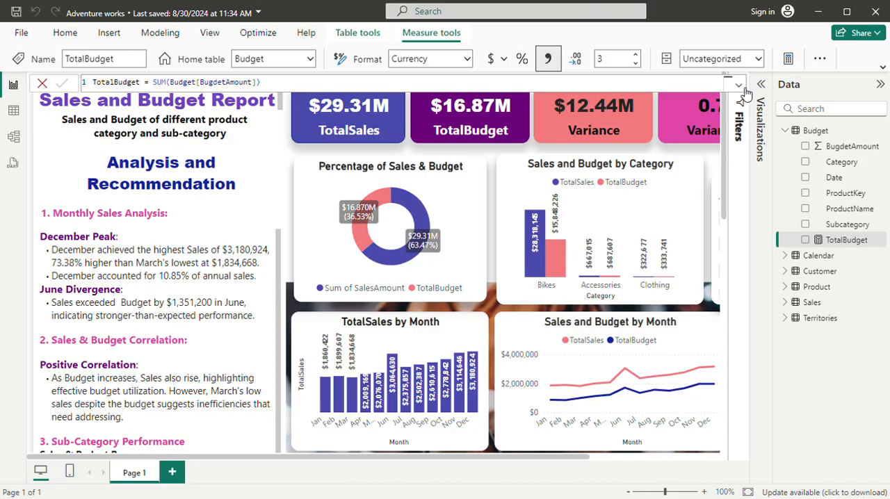
left_click(883, 69)
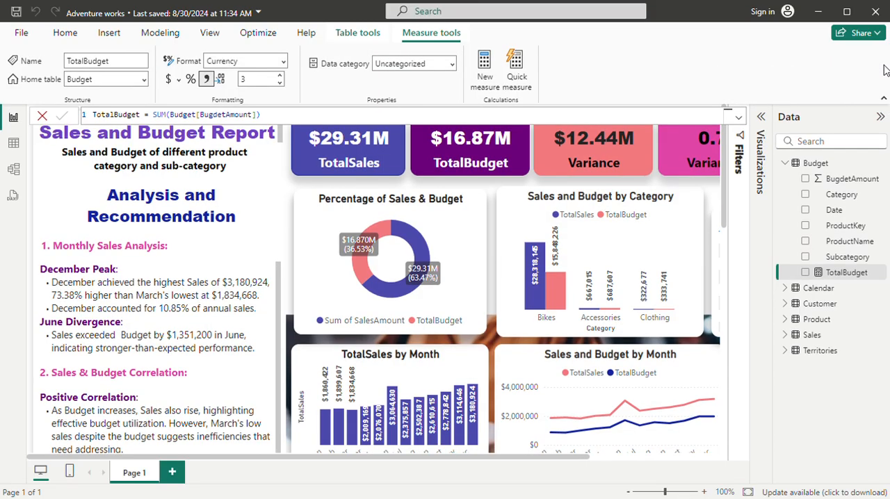
left_click(883, 99)
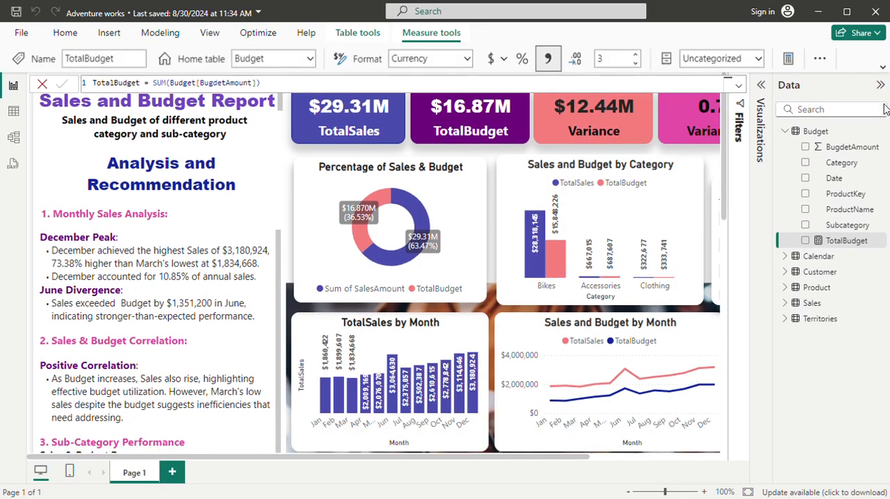
left_click(43, 83)
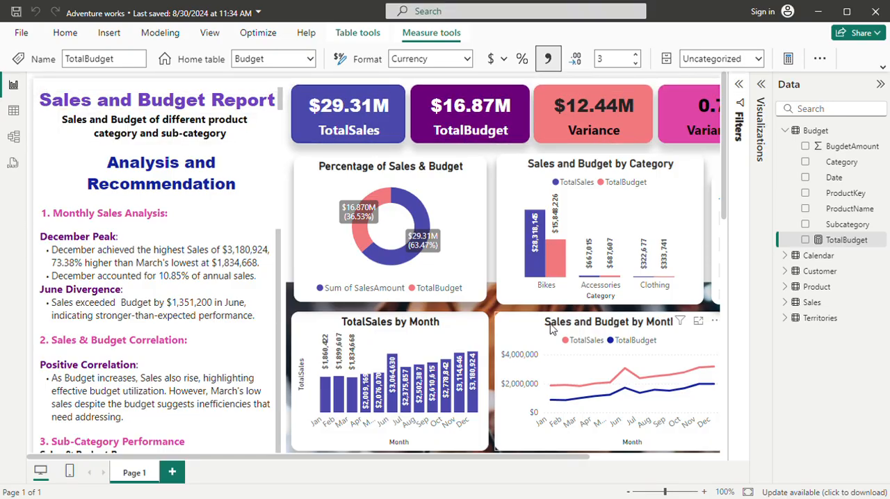
View the choices of the Select Country slicer and look over the dashboard's charts and top 10 tables.
left_click_drag(506, 459, 638, 460)
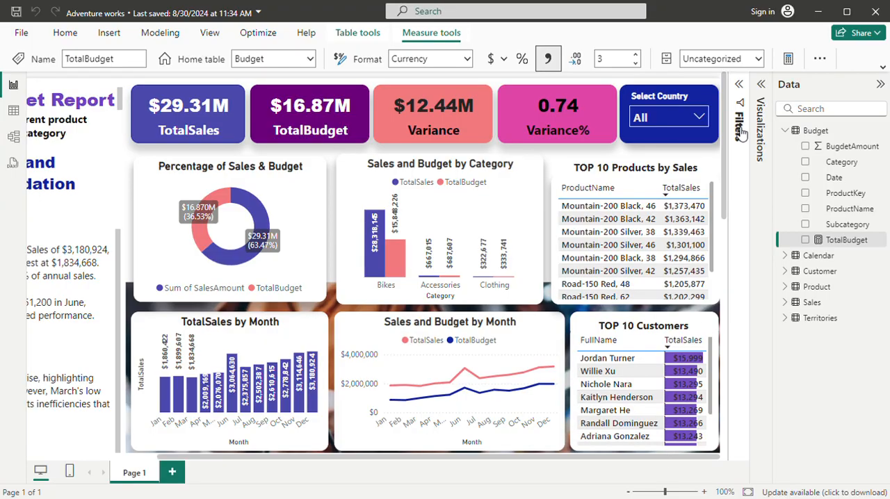
left_click(699, 118)
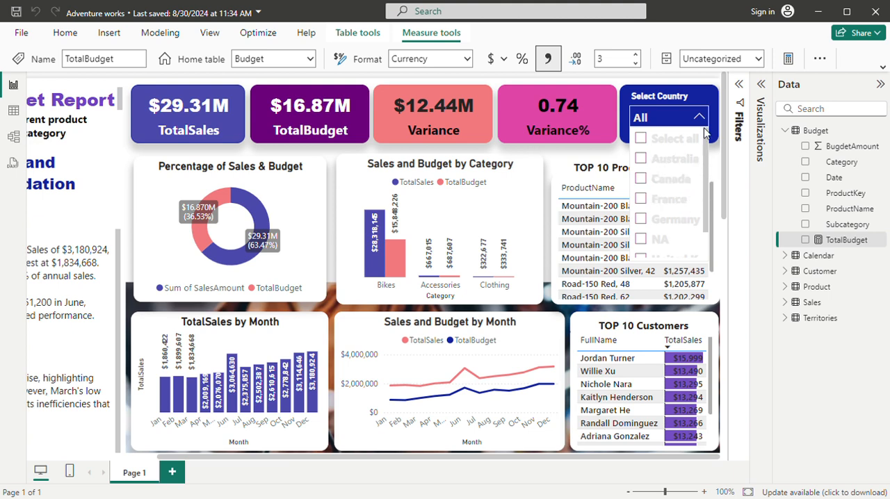
scroll(720, 132, "down", 2)
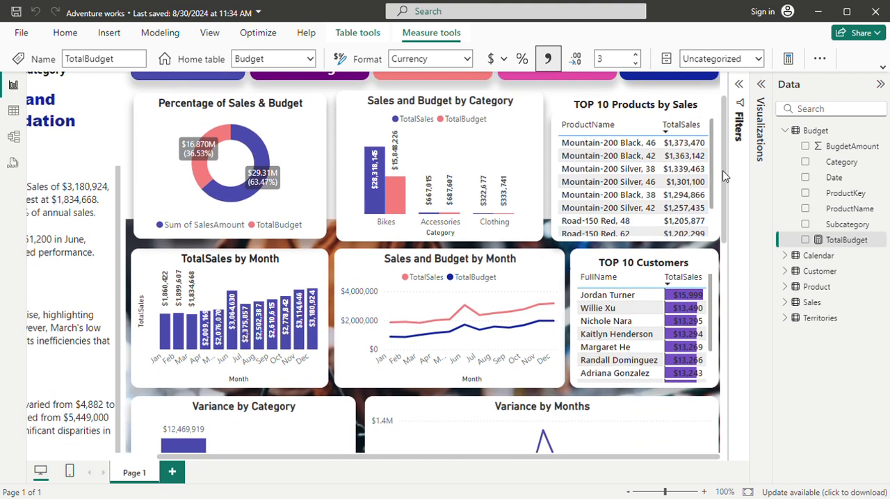
scroll(721, 134, "up", 2)
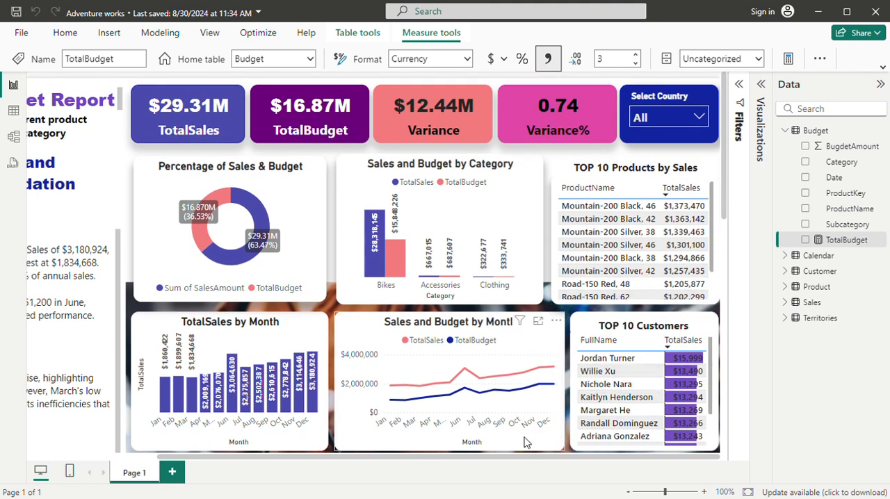
Read the Monthly Sales Analysis and Sales & Budget Correlation sections of the report's Analysis and Recommendation text.
scroll(492, 468, "left", 5)
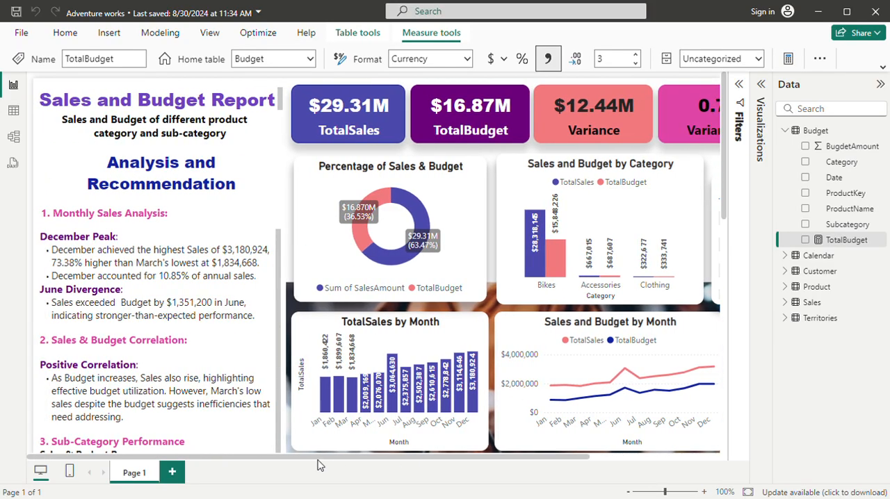
scroll(362, 467, "right", 2)
scroll(312, 478, "left", 2)
scroll(277, 286, "down", 1)
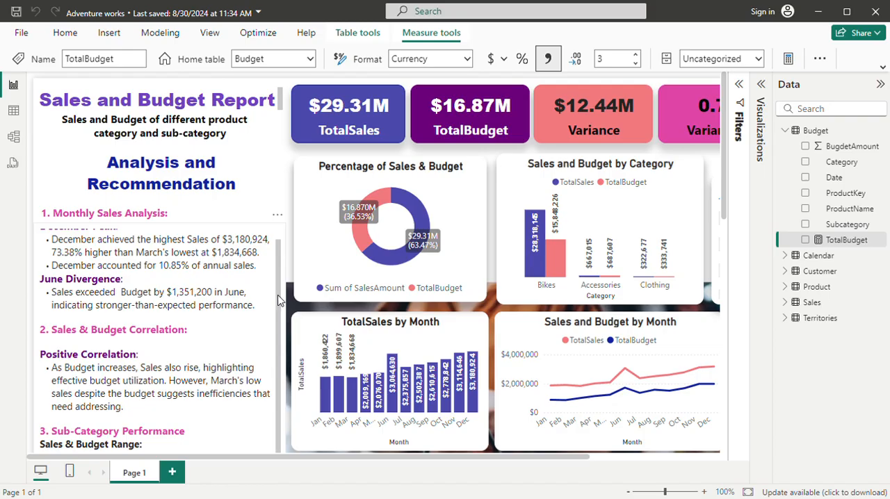
scroll(281, 272, "up", 1)
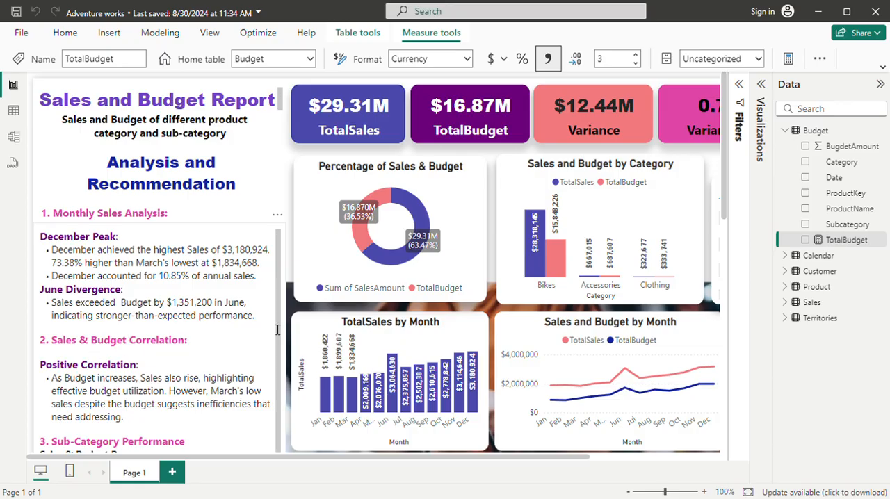
scroll(276, 354, "down", 1)
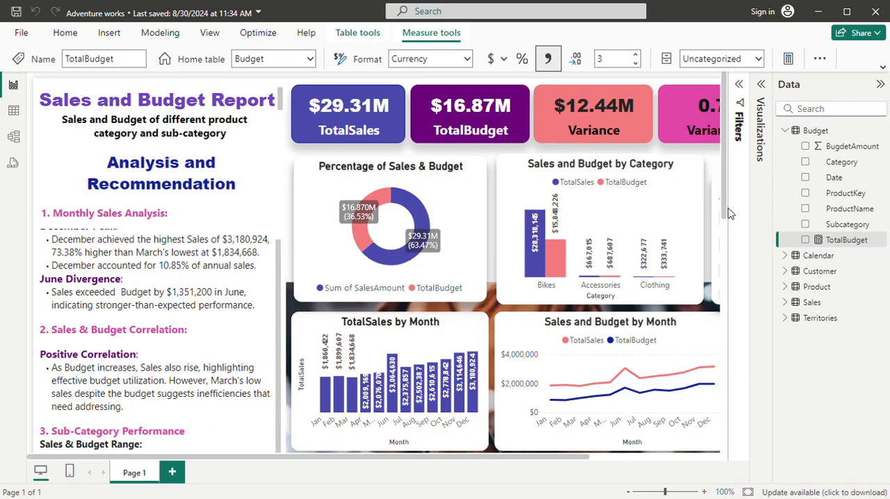
Read the Sub-Category Performance and Recommendations sections, then return to the start of the page and collapse the Budget table's fields.
left_click_drag(724, 205, 726, 296)
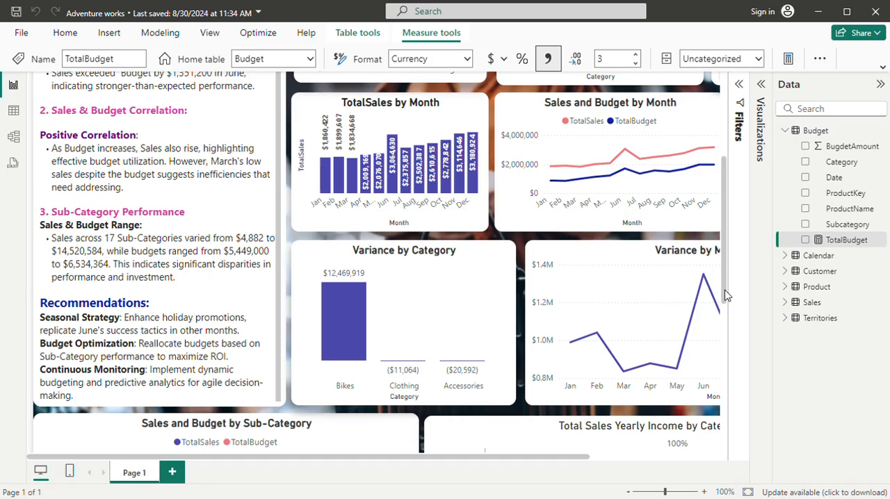
left_click_drag(725, 296, 725, 306)
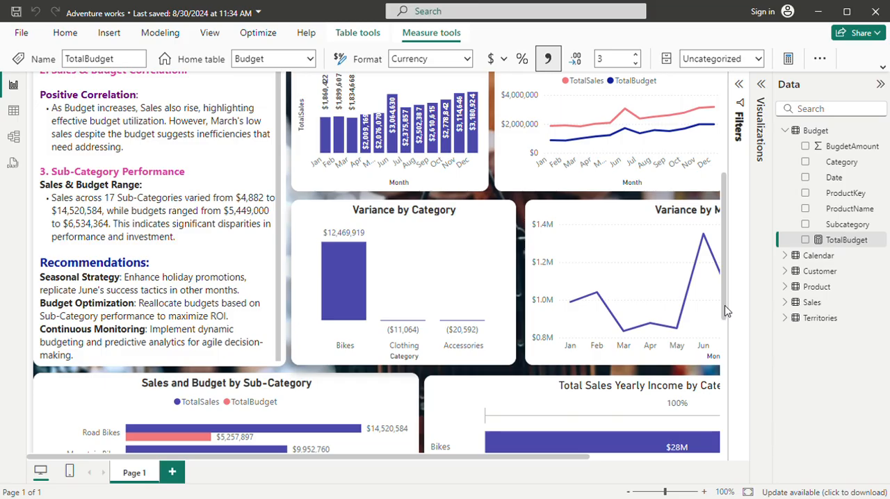
left_click_drag(725, 306, 723, 160)
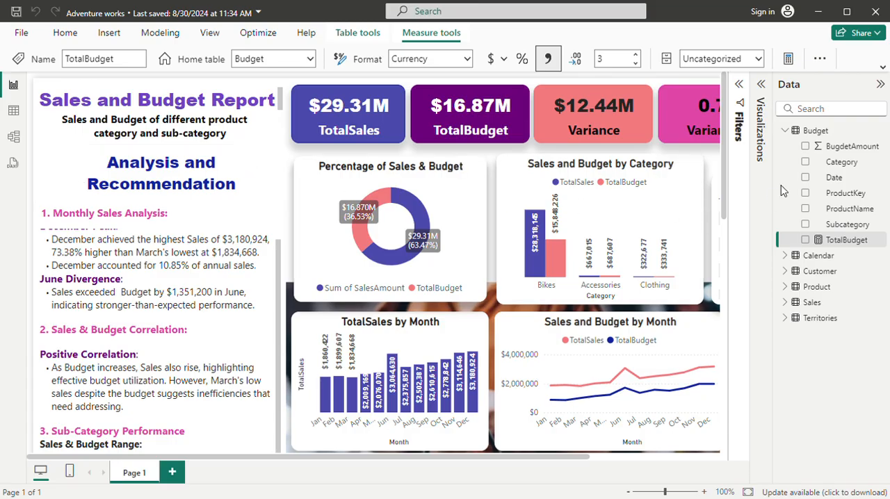
left_click(791, 135)
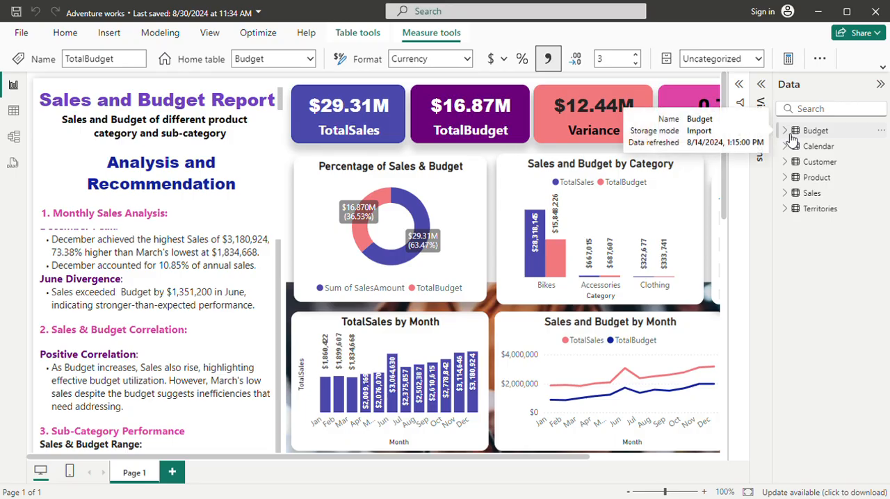